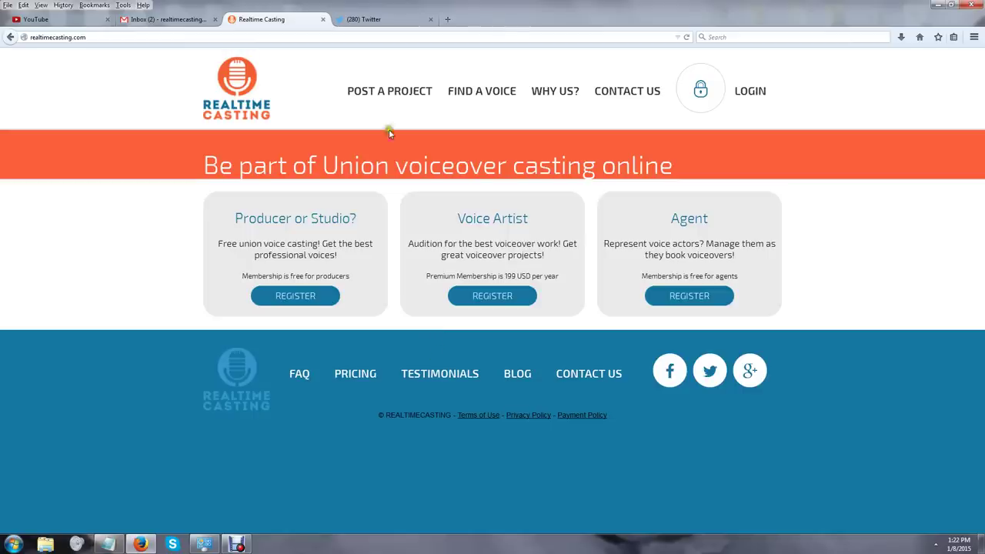
# Log in to the voice artist account with the saved username from the autocomplete list.
pyautogui.click(750, 92)
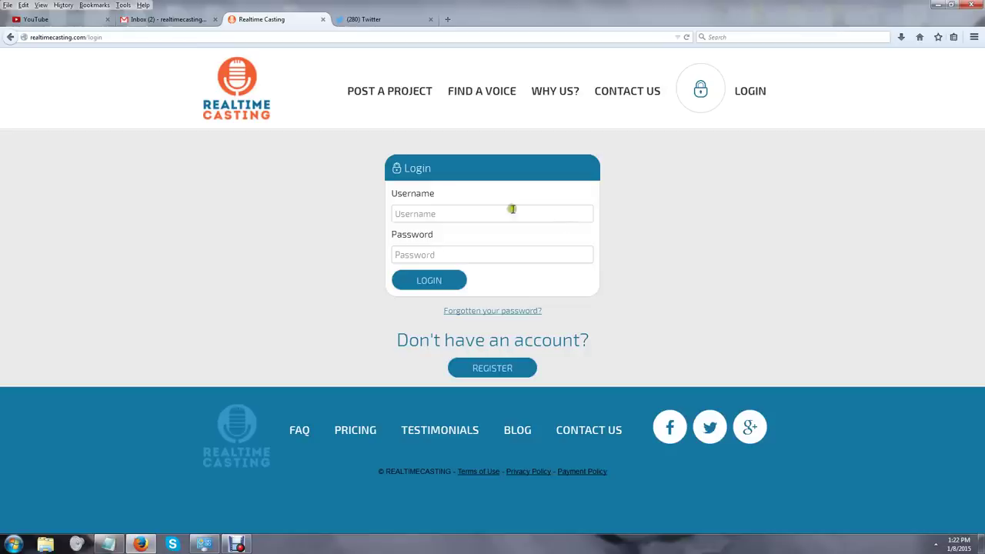
pyautogui.click(498, 213)
pyautogui.click(495, 213)
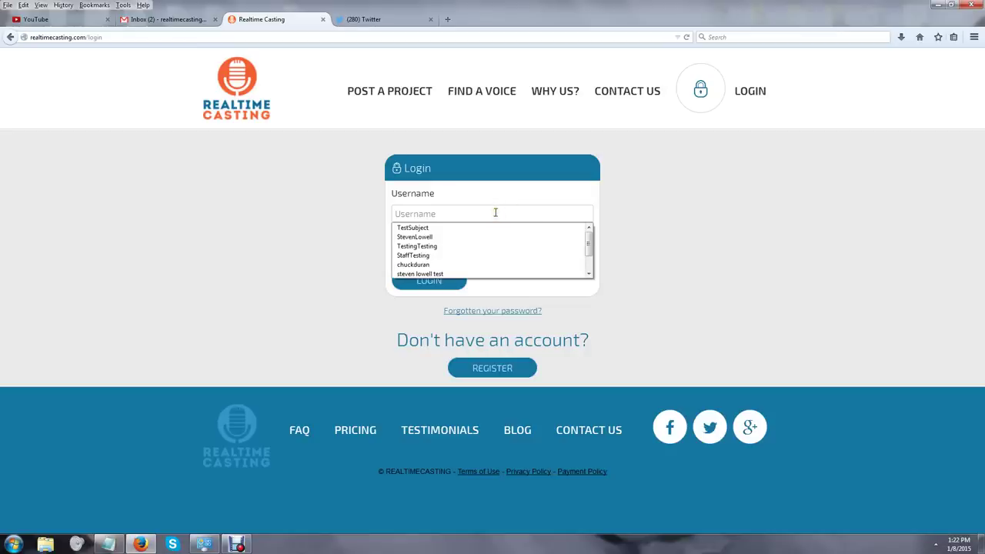
pyautogui.click(440, 239)
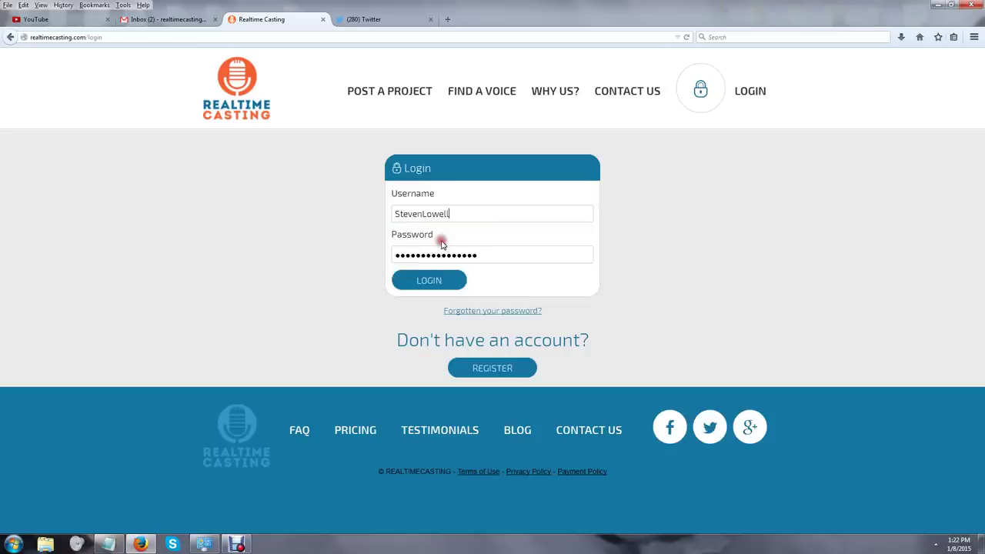
pyautogui.click(439, 280)
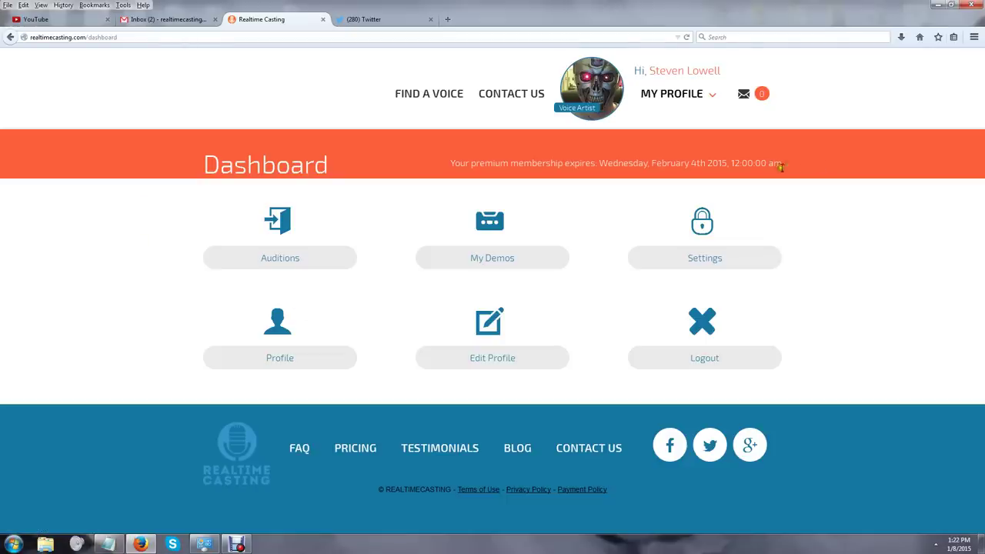
# Select and then deselect the Dashboard membership expiry text, then go to the Notifications inbox.
pyautogui.moveTo(780, 167); pyautogui.dragTo(441, 171)
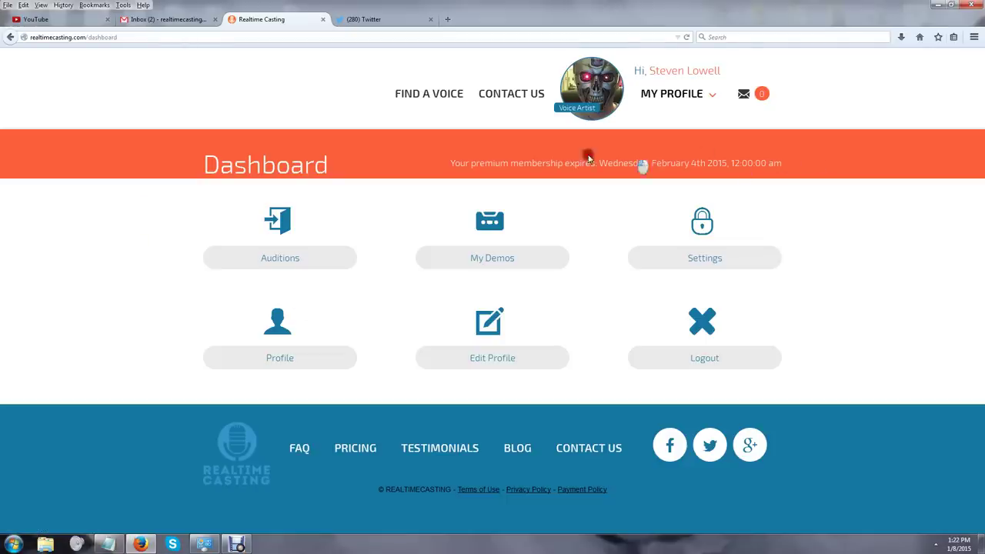
pyautogui.tripleClick(447, 170)
pyautogui.click(456, 173)
pyautogui.tripleClick(458, 174)
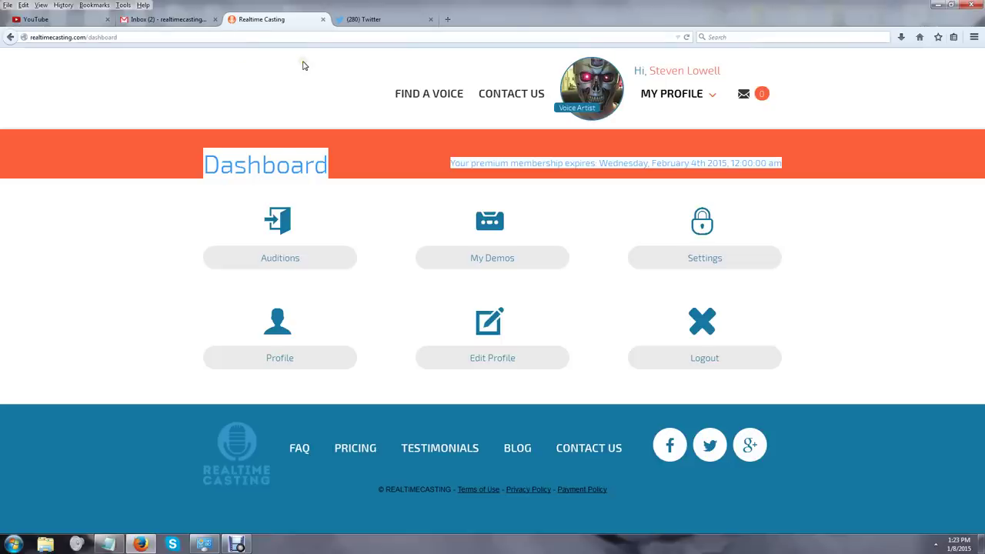
pyautogui.click(863, 204)
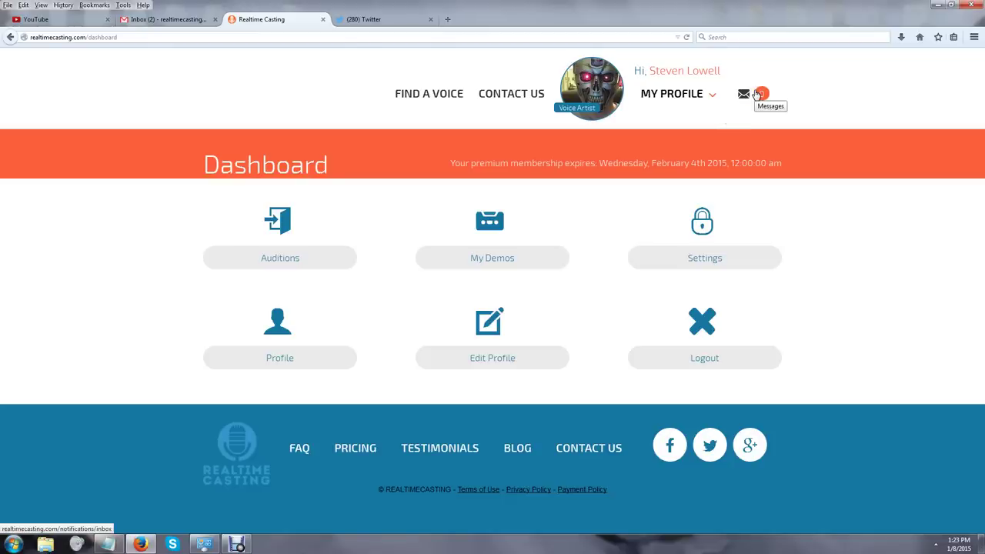
pyautogui.click(744, 99)
pyautogui.click(745, 98)
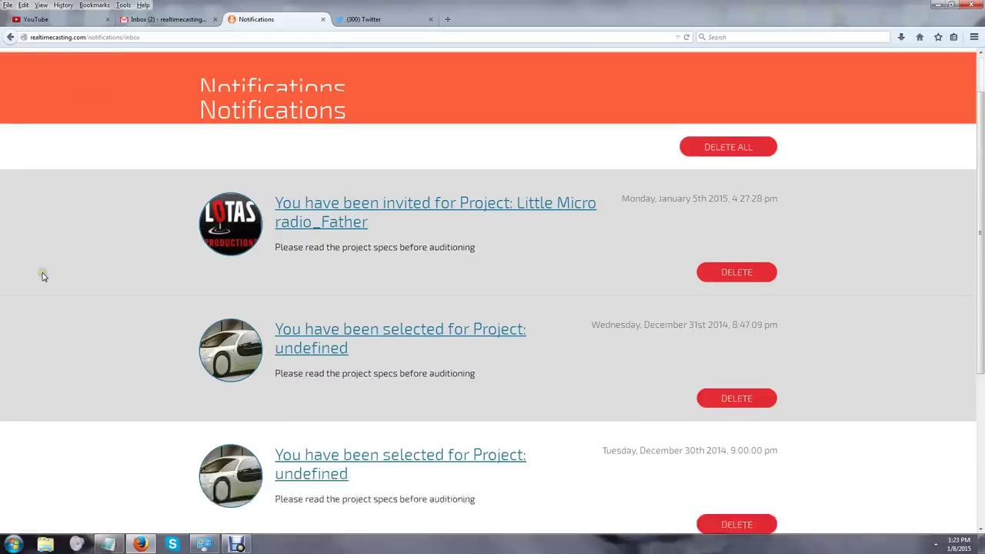
# Open the December 31st 'You have been selected for Project' notification from the inbox list.
pyautogui.scroll(-3, 40, 273)
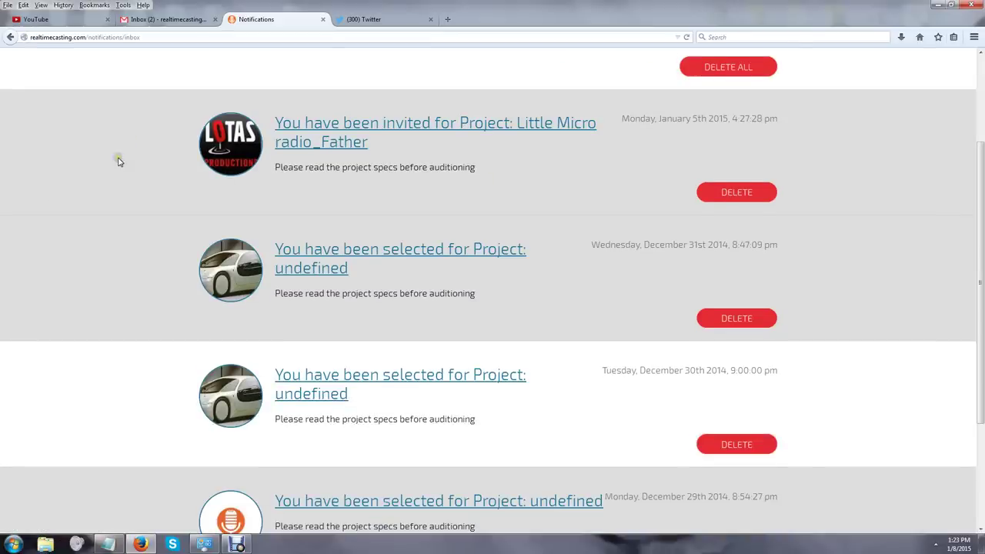
pyautogui.scroll(-4, 117, 162)
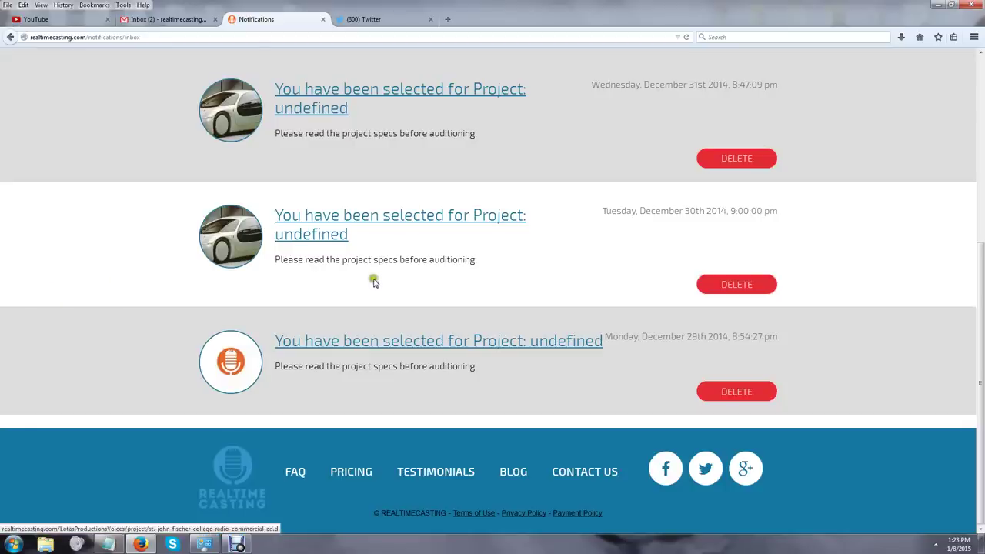
pyautogui.scroll(3, 374, 282)
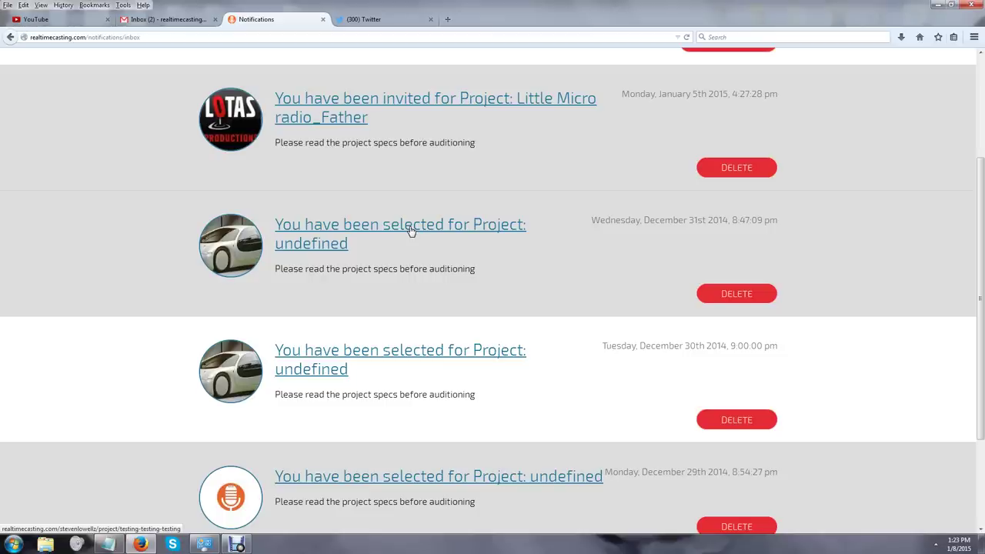
pyautogui.click(410, 227)
# Go to the Audition For This Project section and bring up the audition file chooser.
pyautogui.scroll(-2, 17, 338)
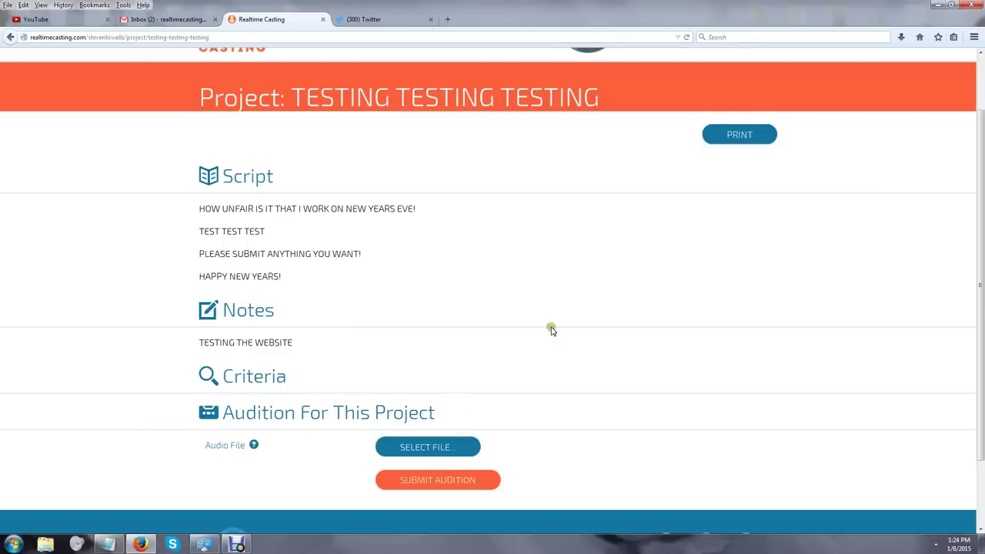
pyautogui.scroll(-2, 552, 331)
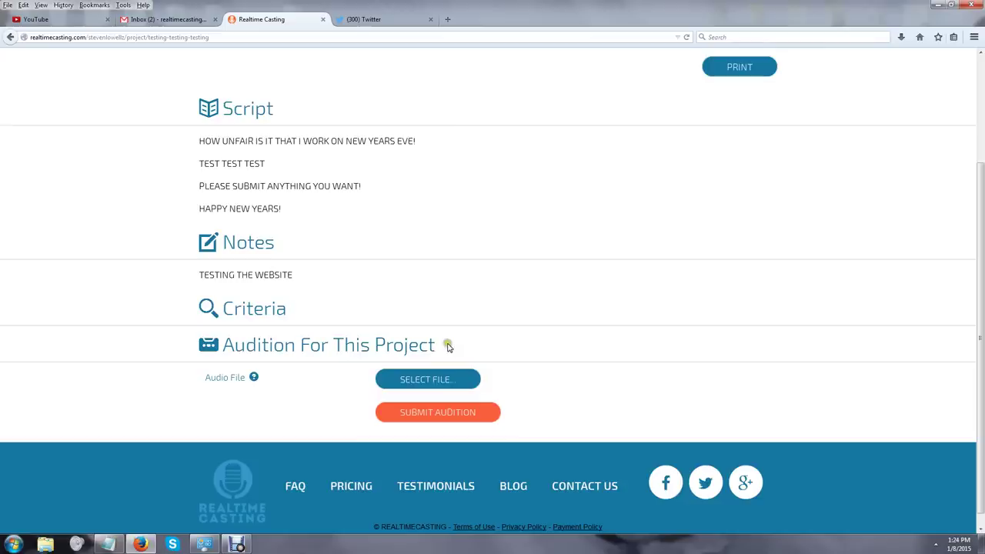
pyautogui.click(430, 387)
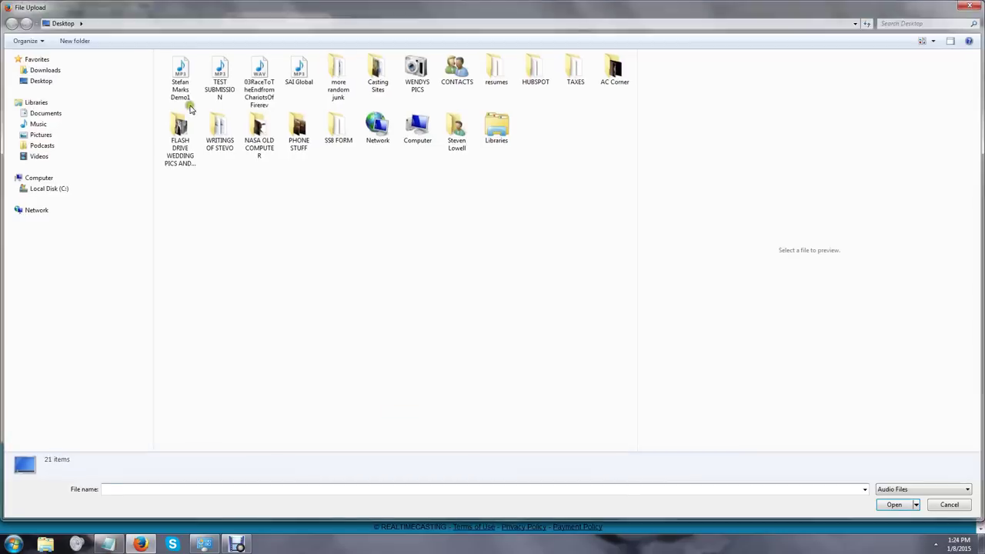
# Submit the demo MP3 as the audition and dismiss the already-submitted warning.
pyautogui.doubleClick(183, 71)
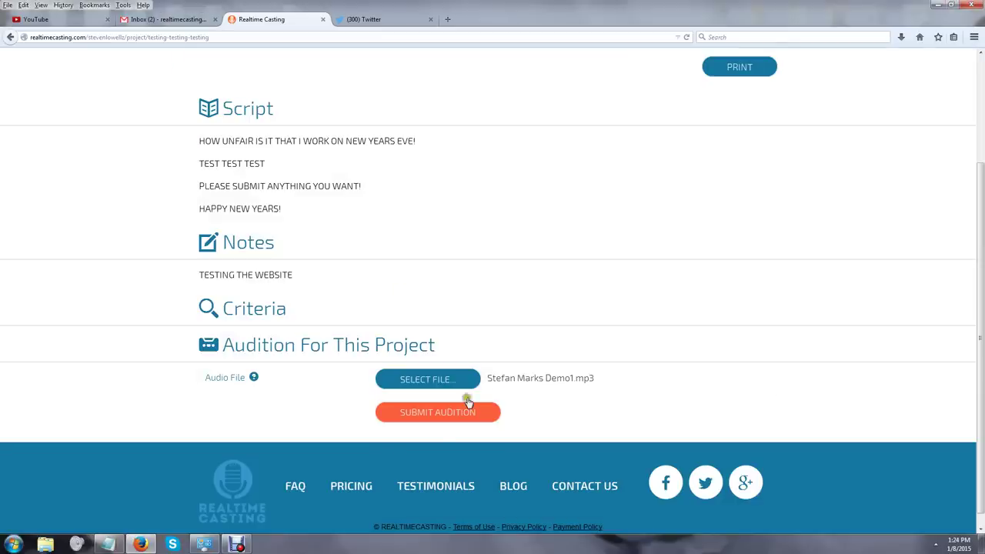
pyautogui.click(436, 428)
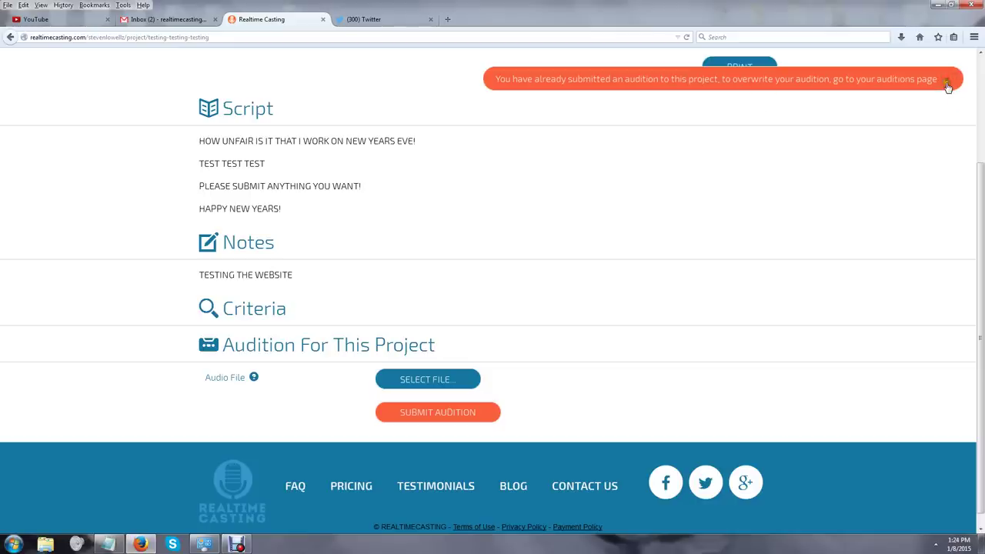
pyautogui.click(948, 85)
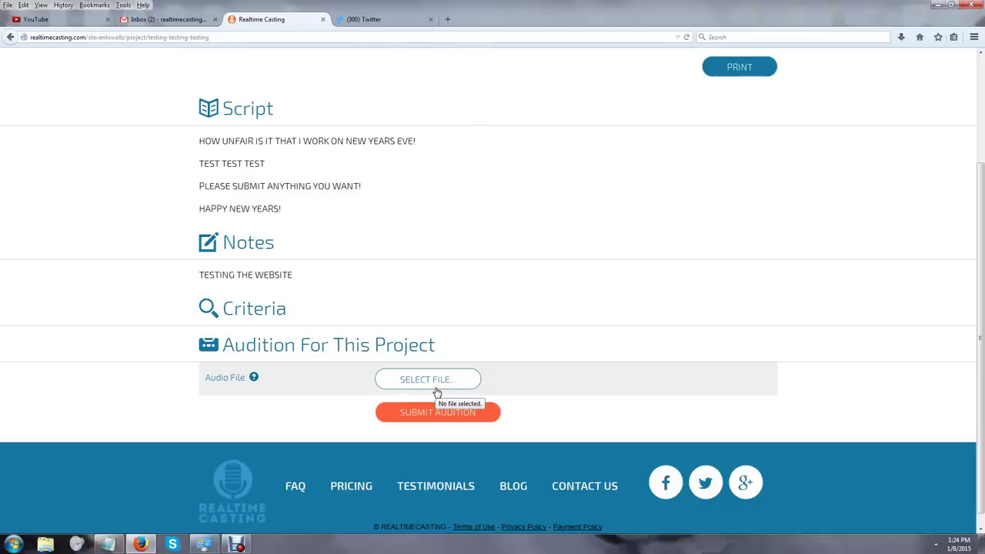
# Open the St. John Fischer College radio commercial_Ed.D notification and review its project page.
pyautogui.scroll(3, 566, 248)
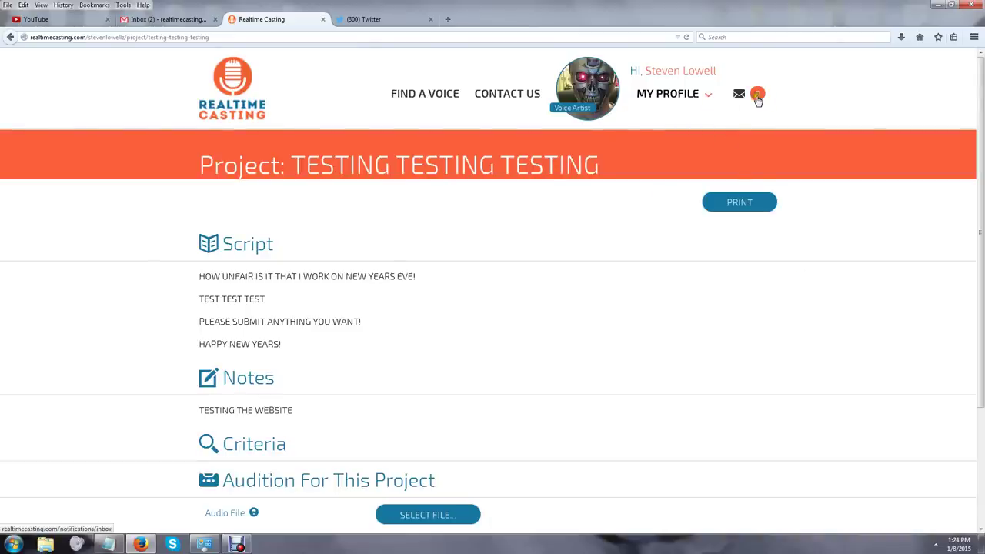
pyautogui.click(746, 97)
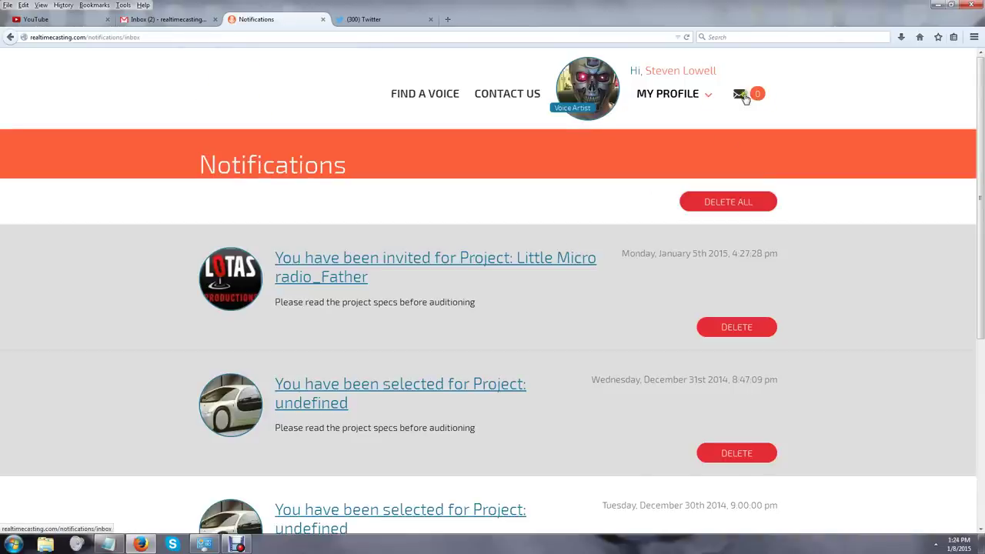
pyautogui.scroll(-2, 77, 335)
pyautogui.scroll(-5, 78, 335)
pyautogui.click(375, 339)
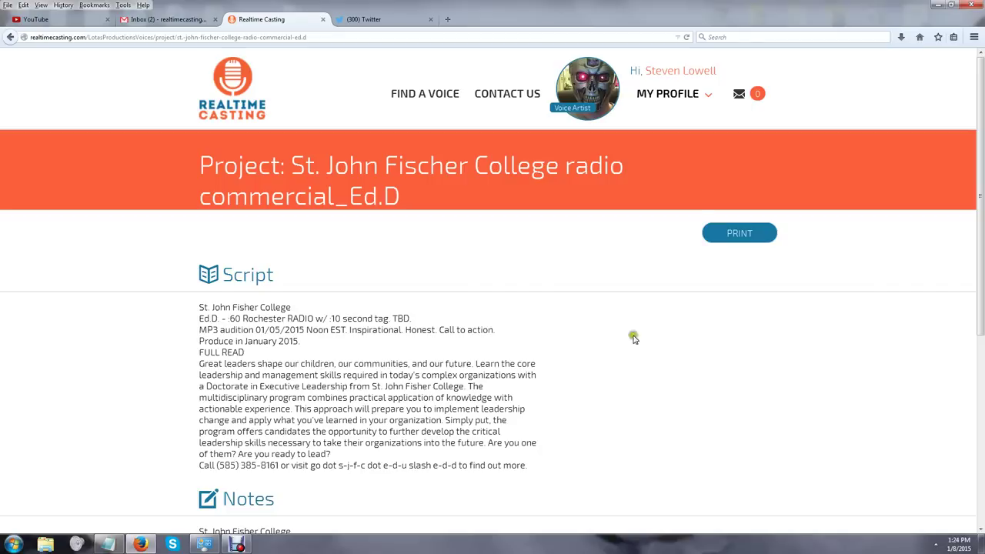
pyautogui.scroll(-3, 608, 343)
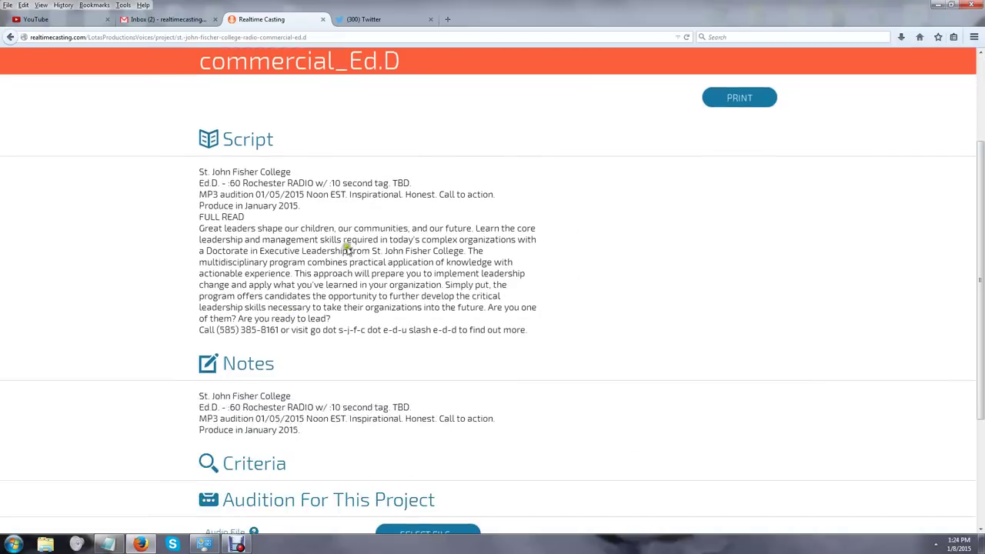
pyautogui.scroll(-3, 471, 250)
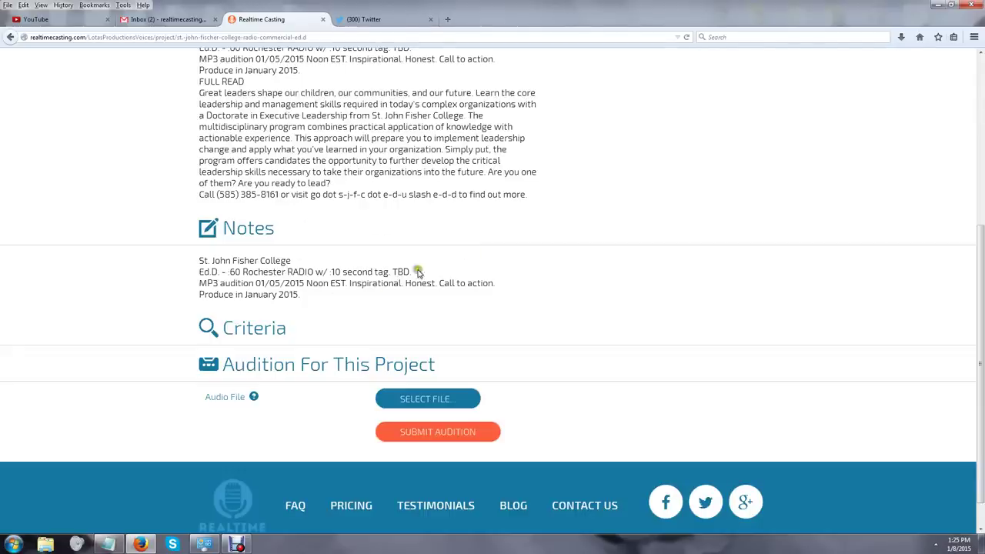
pyautogui.scroll(3, 426, 222)
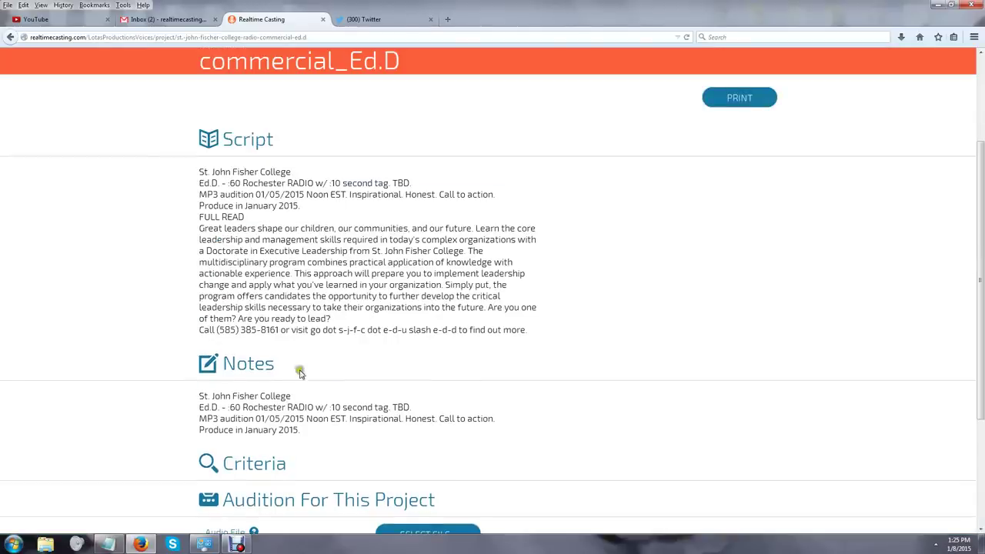
pyautogui.scroll(-3, 561, 288)
pyautogui.scroll(3, 541, 341)
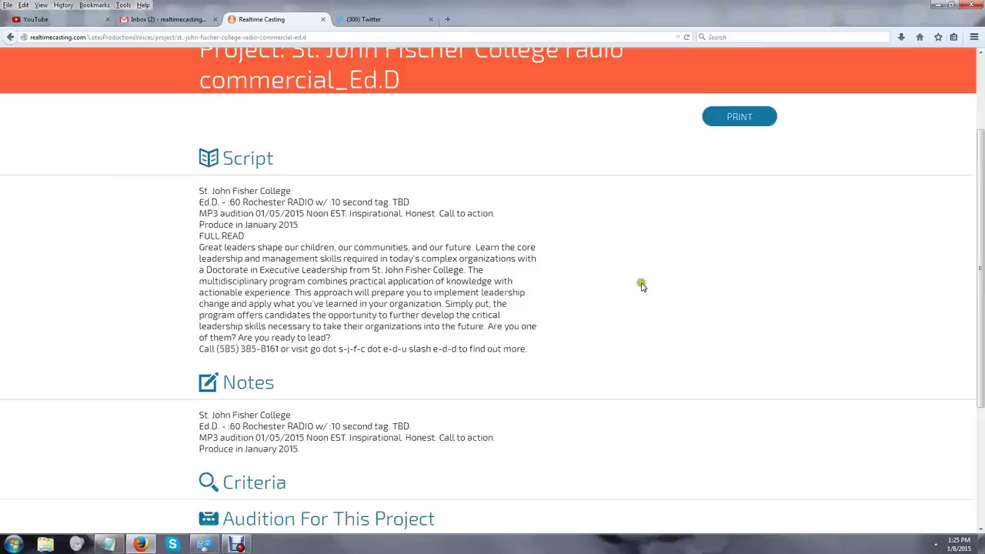
# Cancel printing the project page, then upload and submit SAI Global.mp3 as the audition.
pyautogui.click(737, 132)
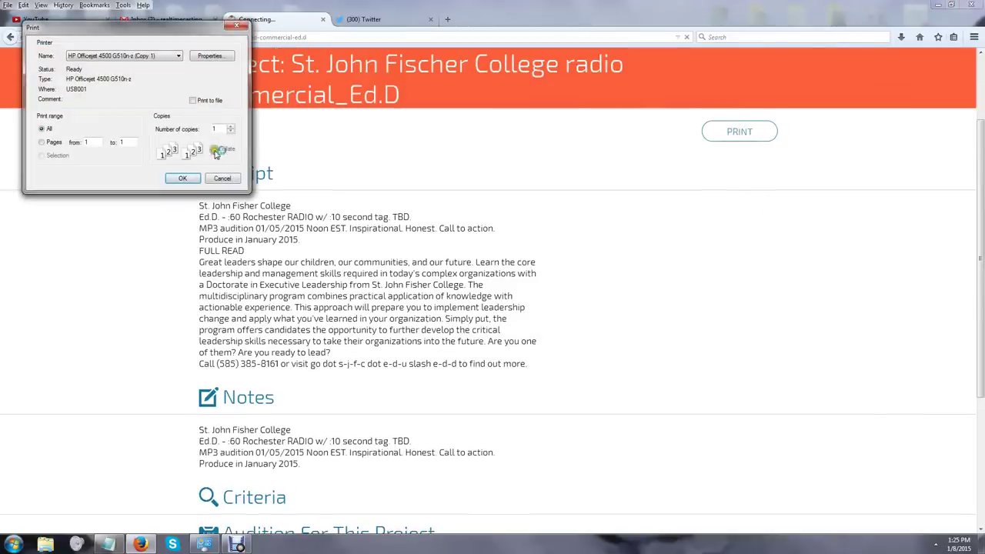
pyautogui.click(222, 179)
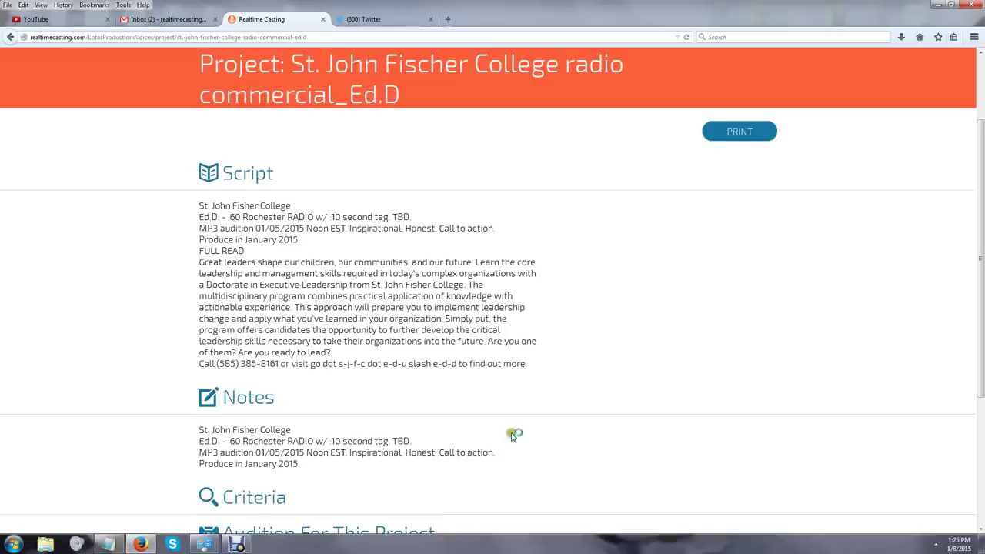
pyautogui.scroll(-3, 521, 345)
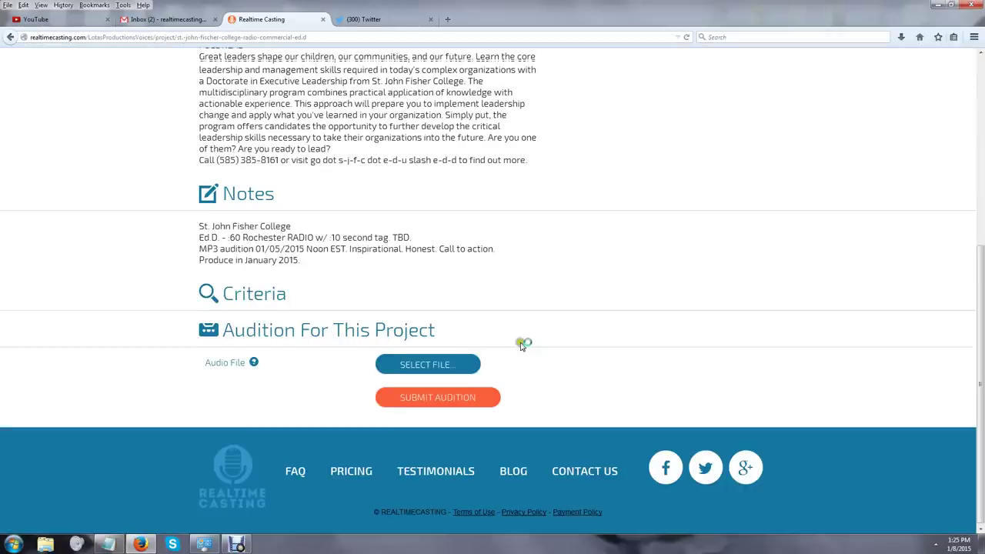
pyautogui.click(445, 363)
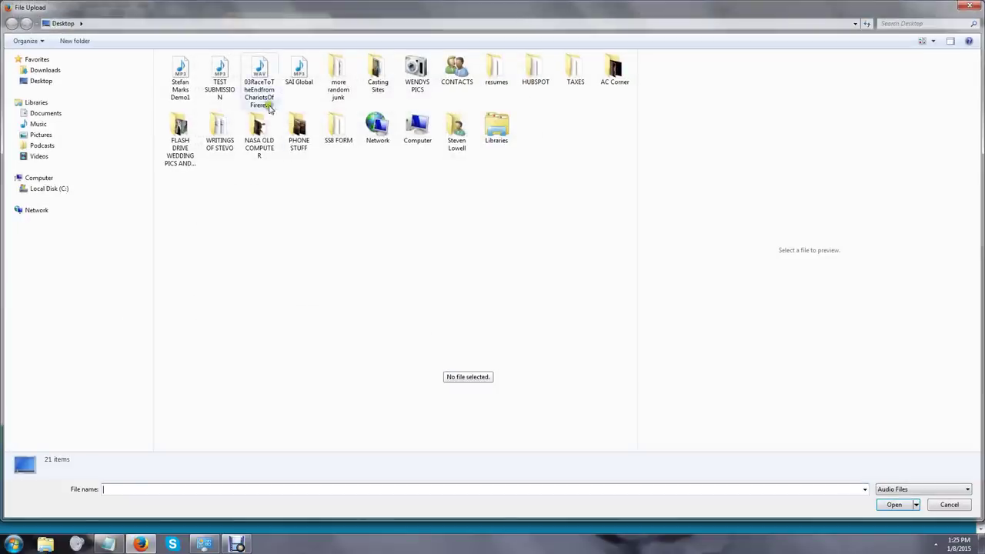
pyautogui.doubleClick(298, 74)
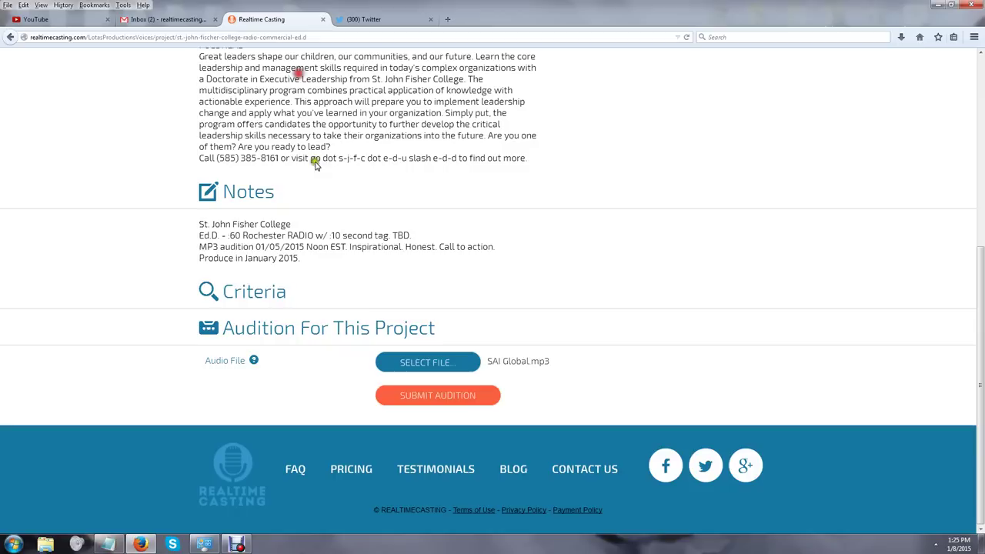
pyautogui.click(456, 397)
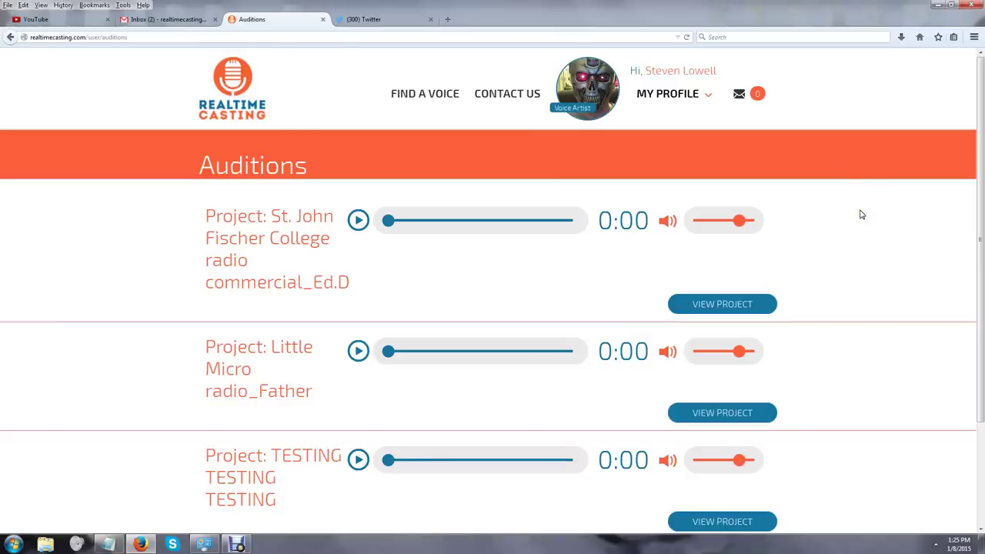
# Pause the St. John Fischer audition at 0:02 and play the Little Micro radio_Father audition.
pyautogui.scroll(-2, 862, 215)
pyautogui.scroll(2, 862, 215)
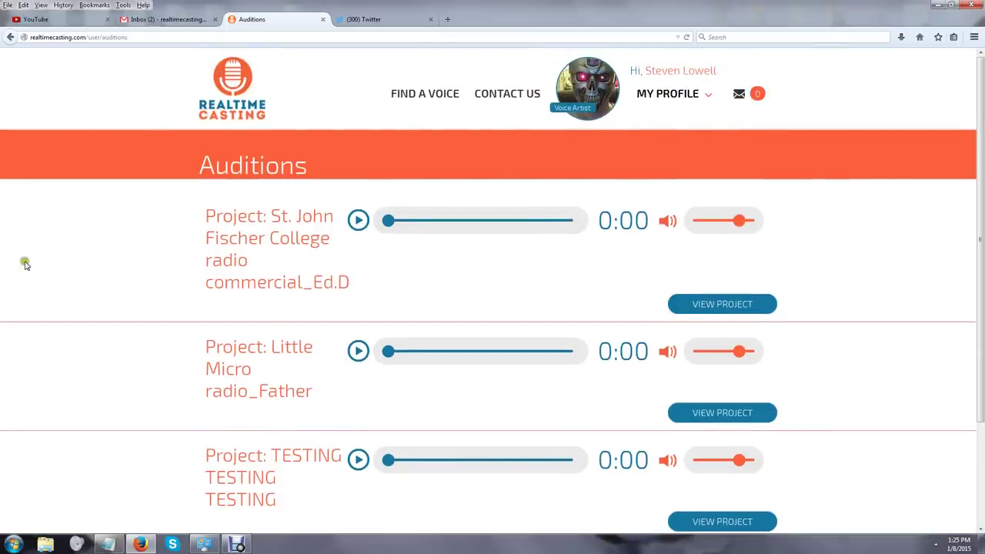
pyautogui.scroll(-2, 26, 263)
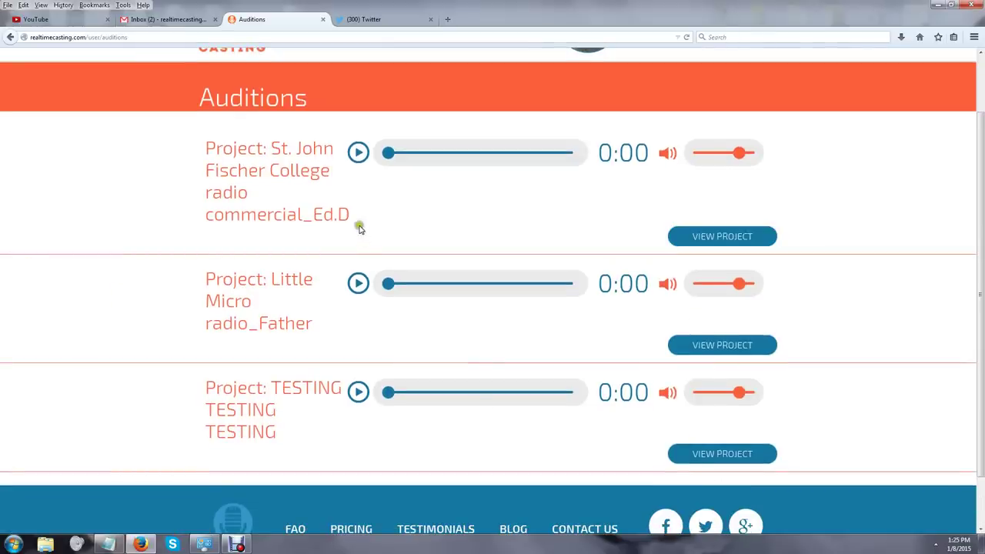
pyautogui.click(358, 153)
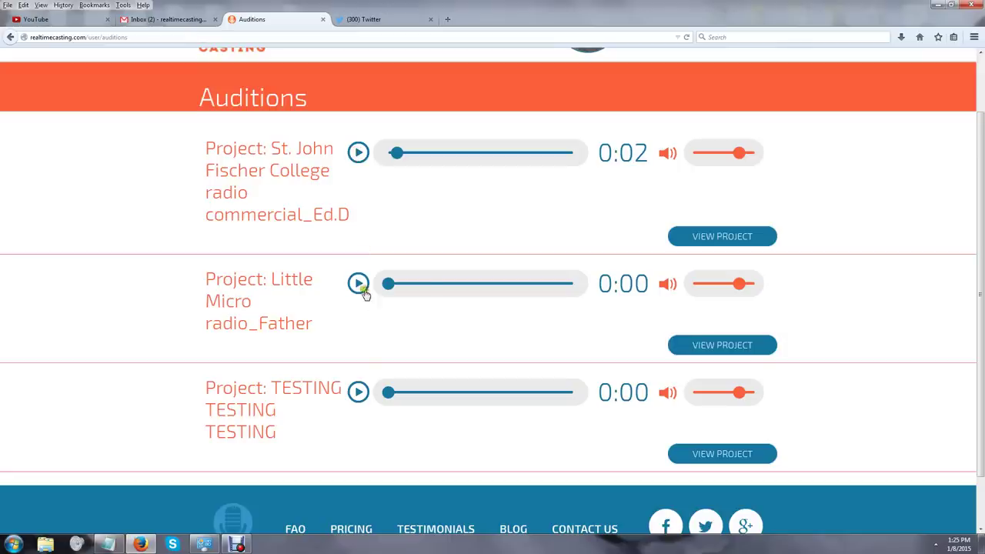
pyautogui.click(358, 283)
pyautogui.scroll(2, 893, 251)
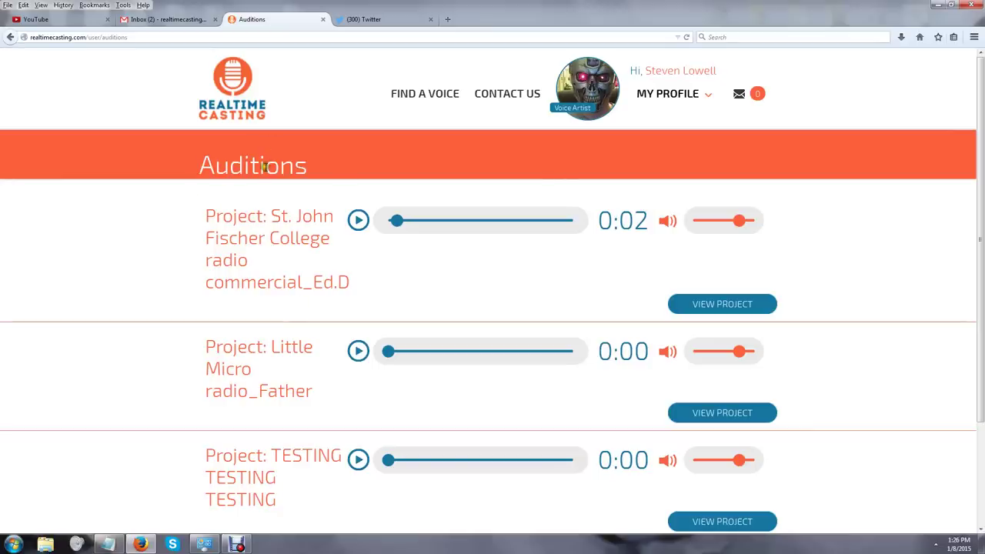
pyautogui.moveTo(667, 94)
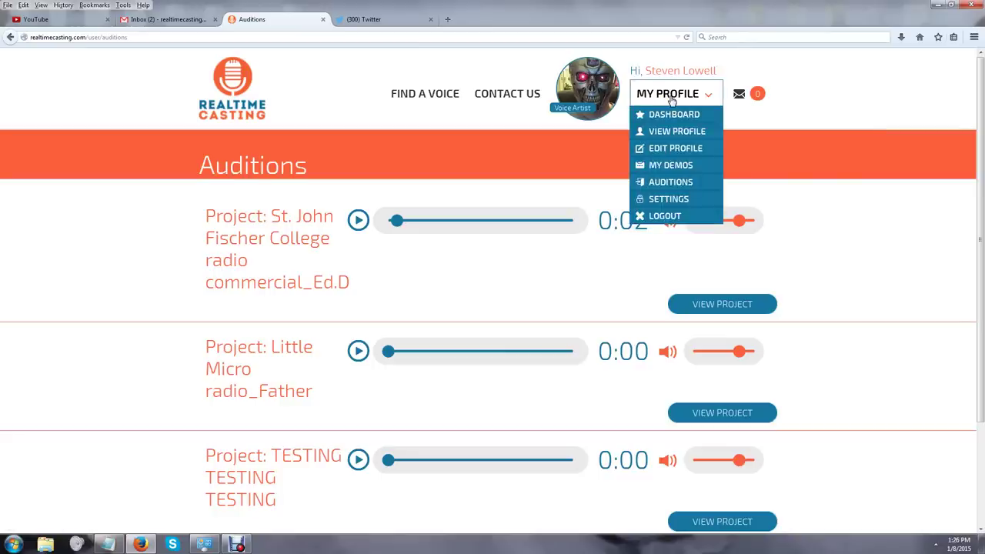
# View the public profile from the MY PROFILE menu and return to its tab after the Facebook share.
pyautogui.click(685, 182)
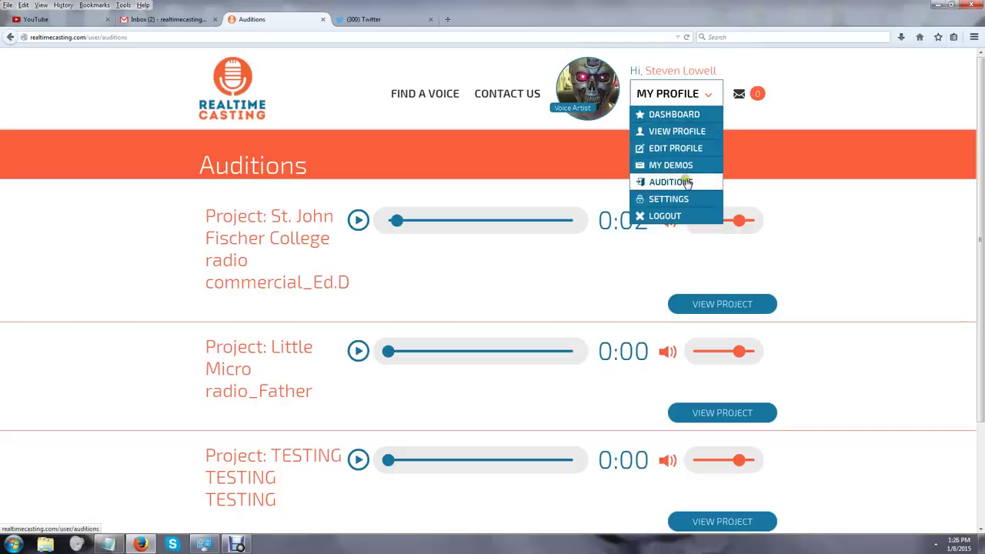
pyautogui.click(697, 132)
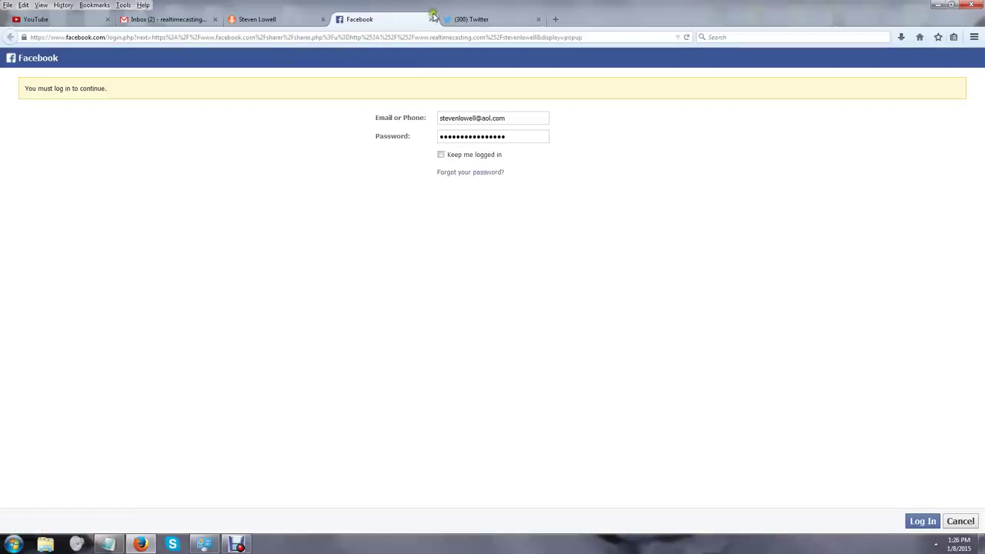
pyautogui.click(271, 19)
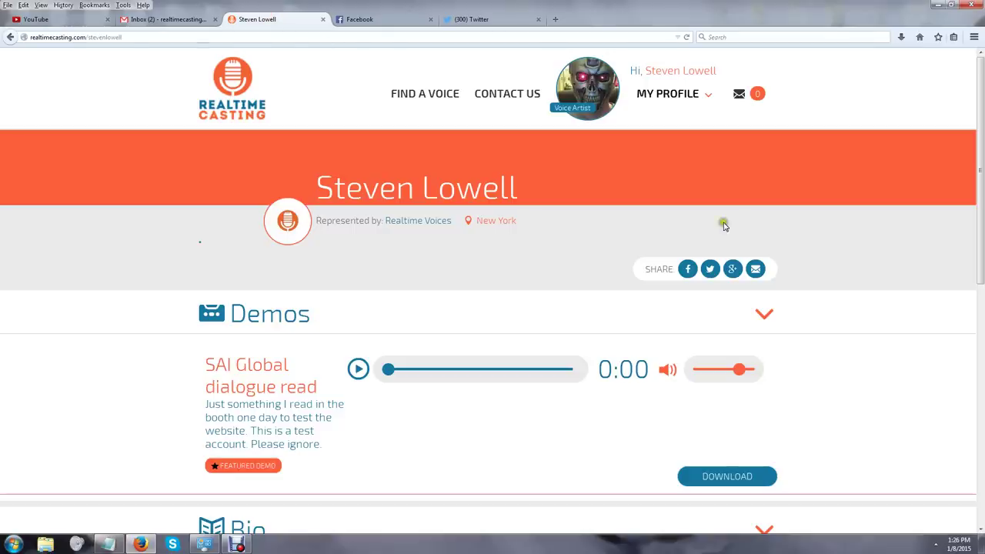